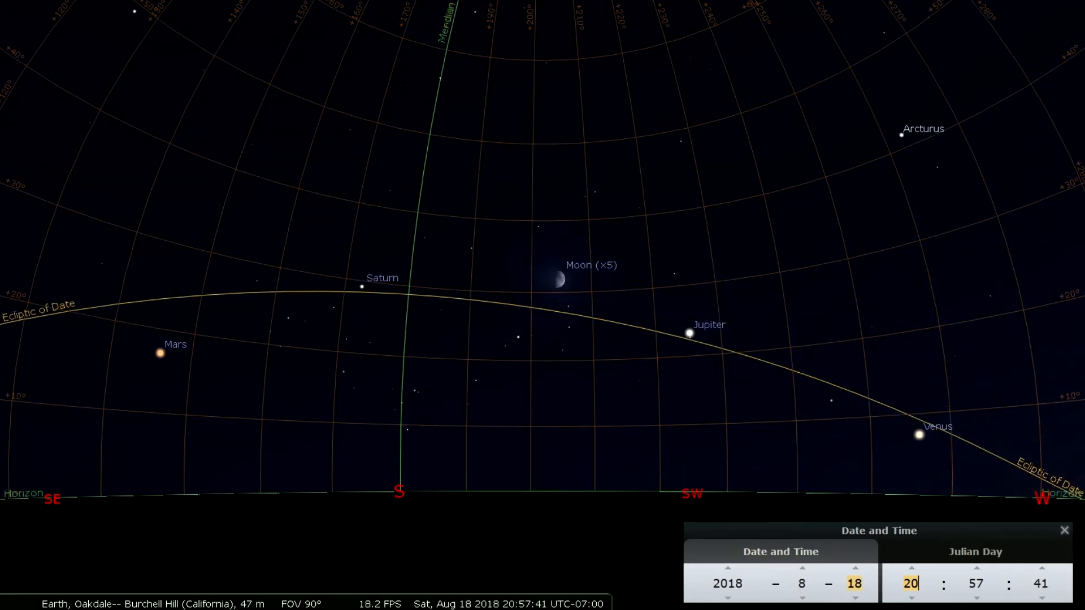
# Set the time on August 18, 2018 back to 20:30:00
pyautogui.scroll(-19, 977, 584)
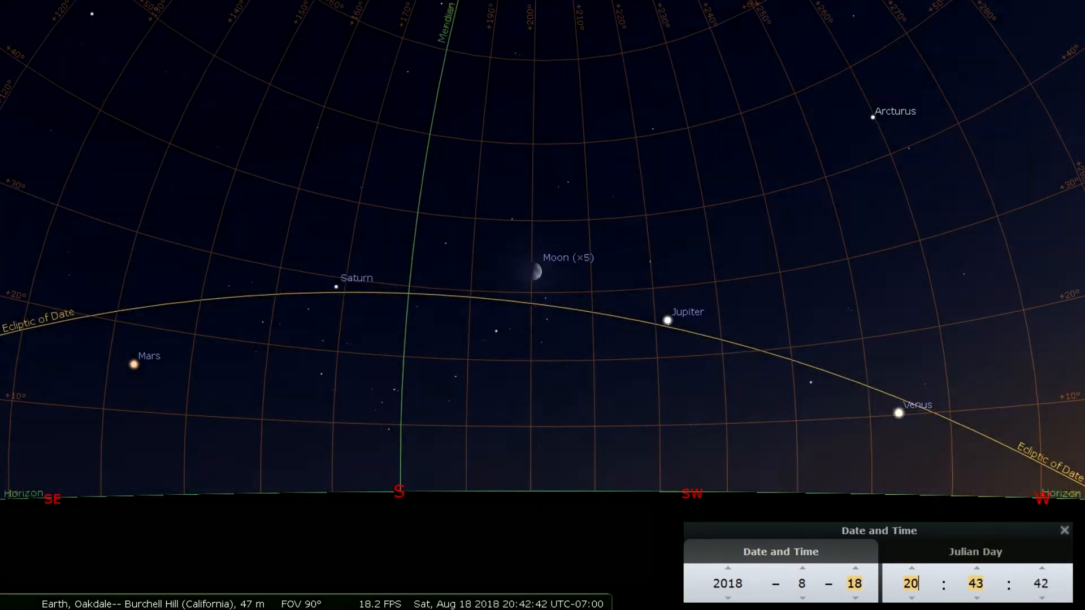
pyautogui.scroll(-9, 976, 584)
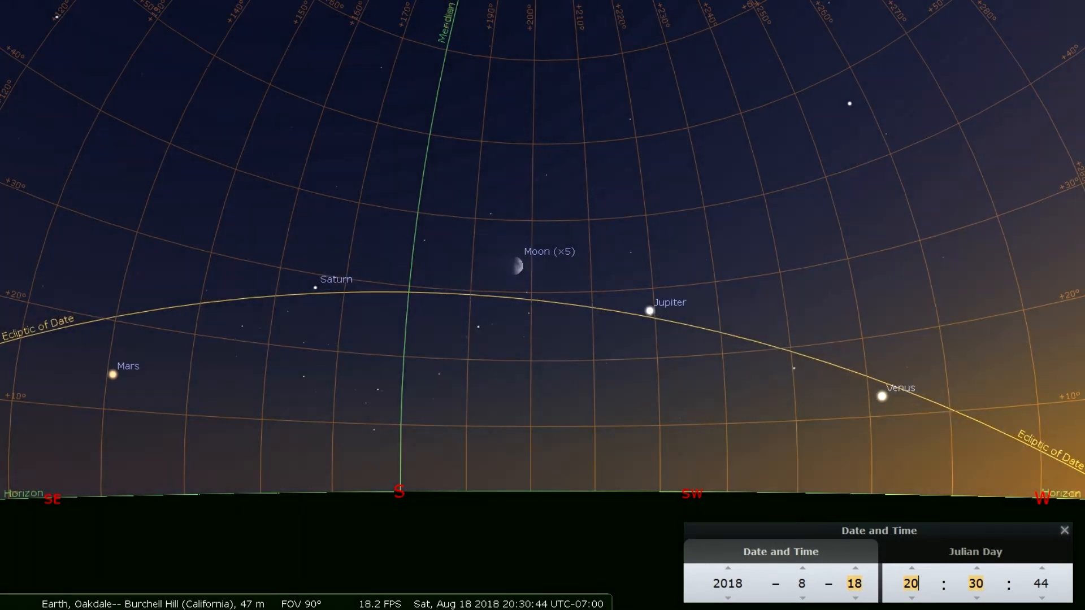
pyautogui.scroll(1, 977, 584)
pyautogui.doubleClick(1041, 584)
pyautogui.write('0')
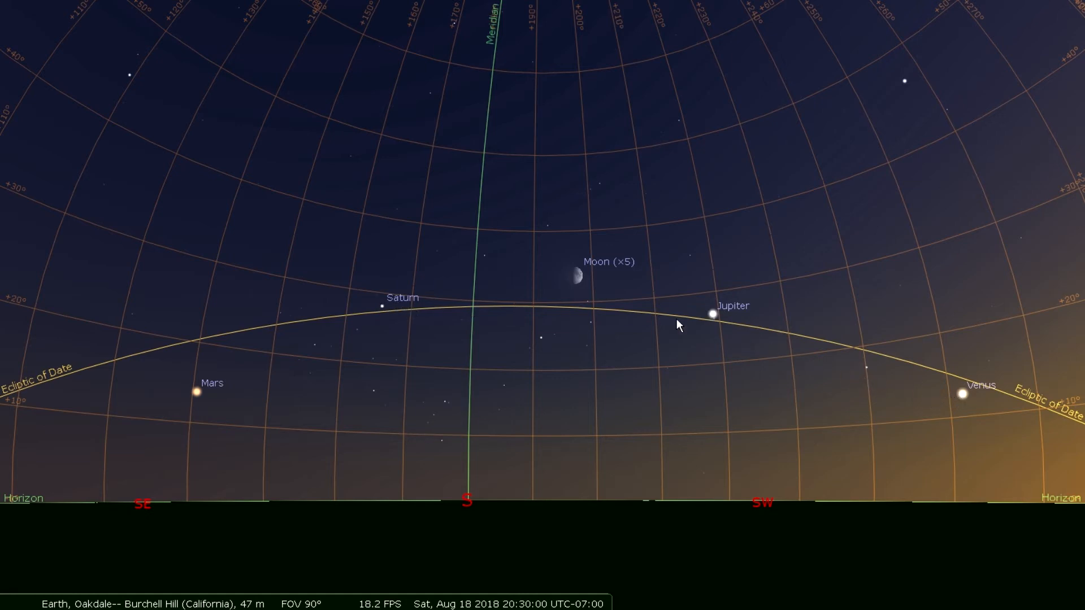
# Inspect the object data of the Moon, Jupiter, Venus, Saturn and Mars in turn, and clear the selection
pyautogui.click(576, 277)
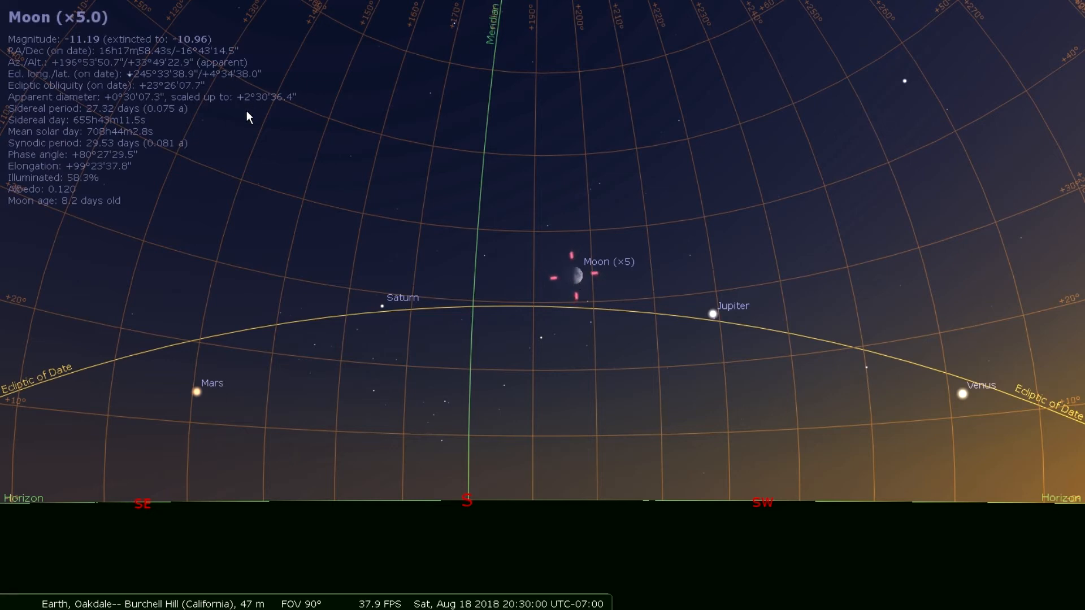
pyautogui.click(712, 315)
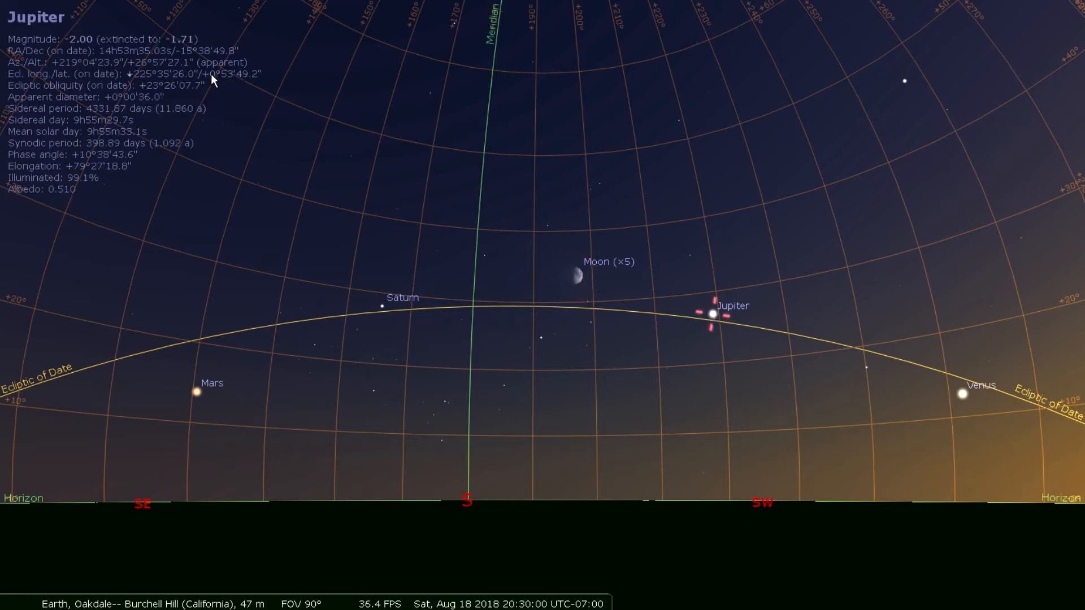
pyautogui.click(956, 393)
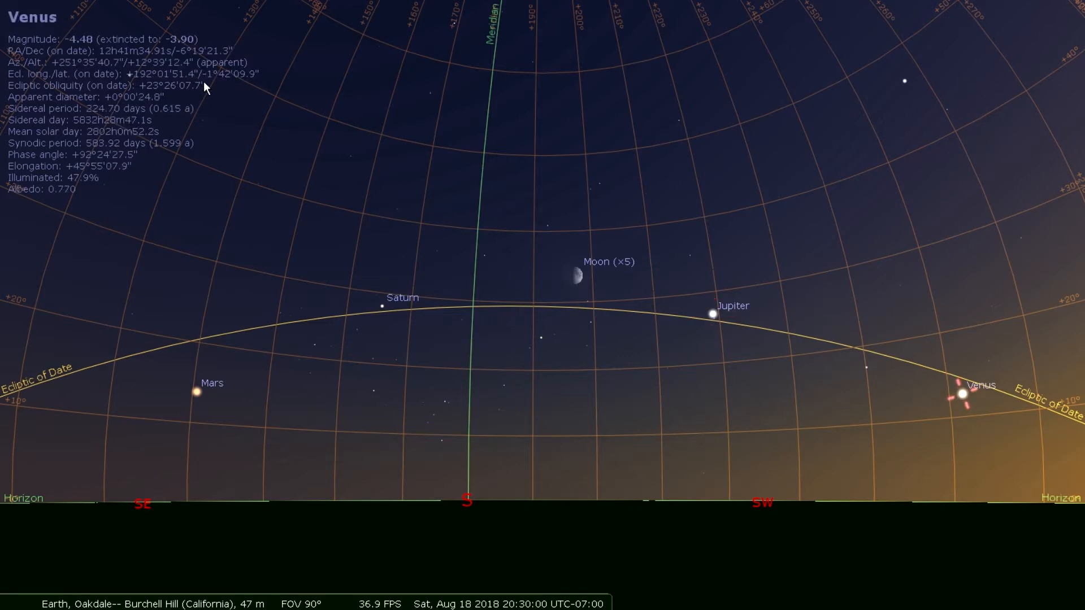
pyautogui.click(381, 307)
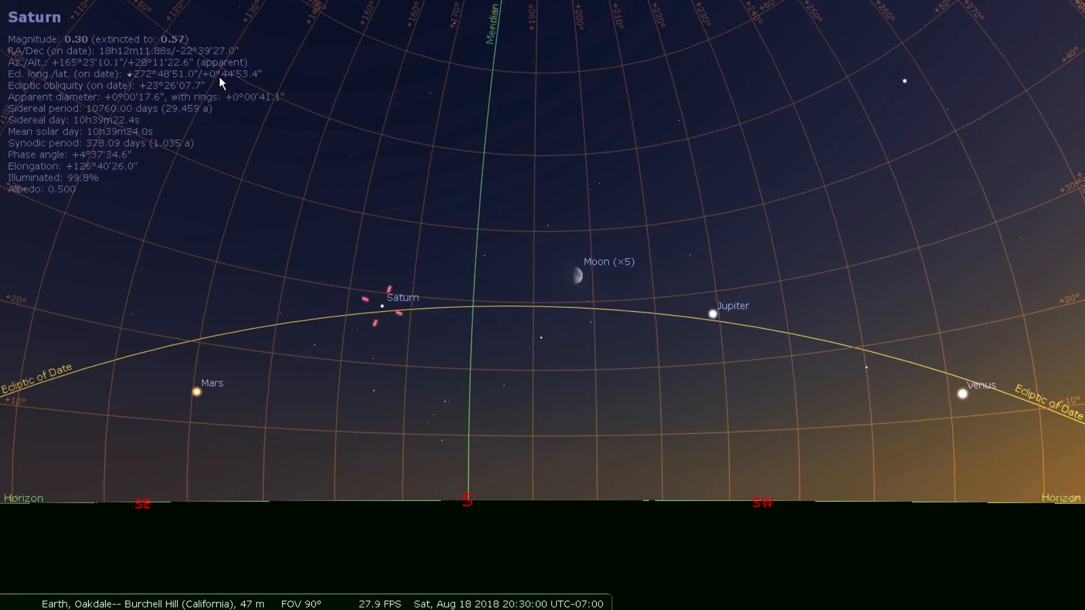
pyautogui.click(198, 395)
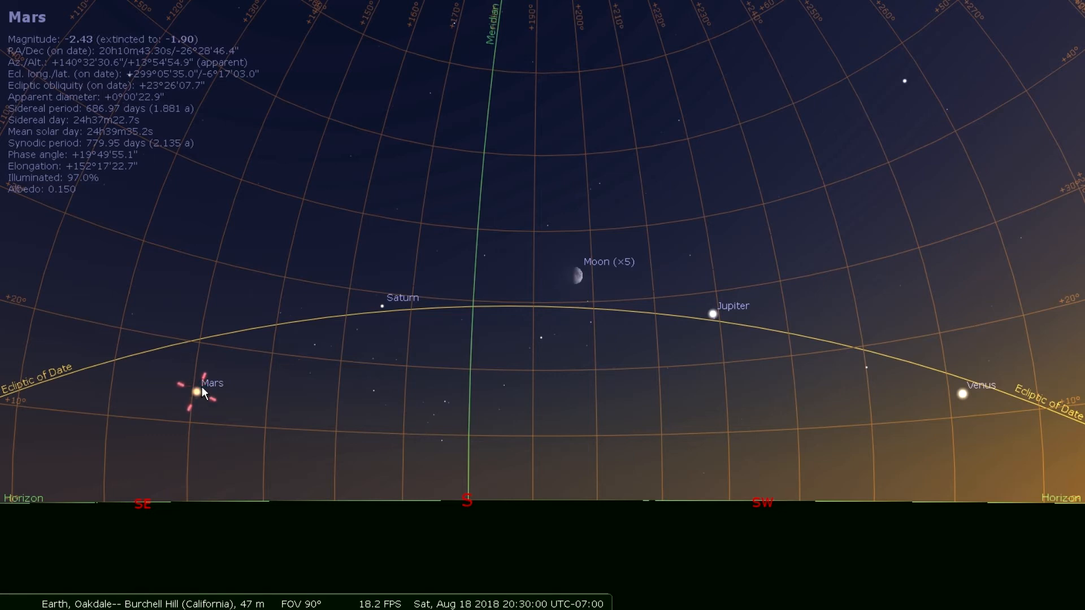
pyautogui.rightClick(249, 375)
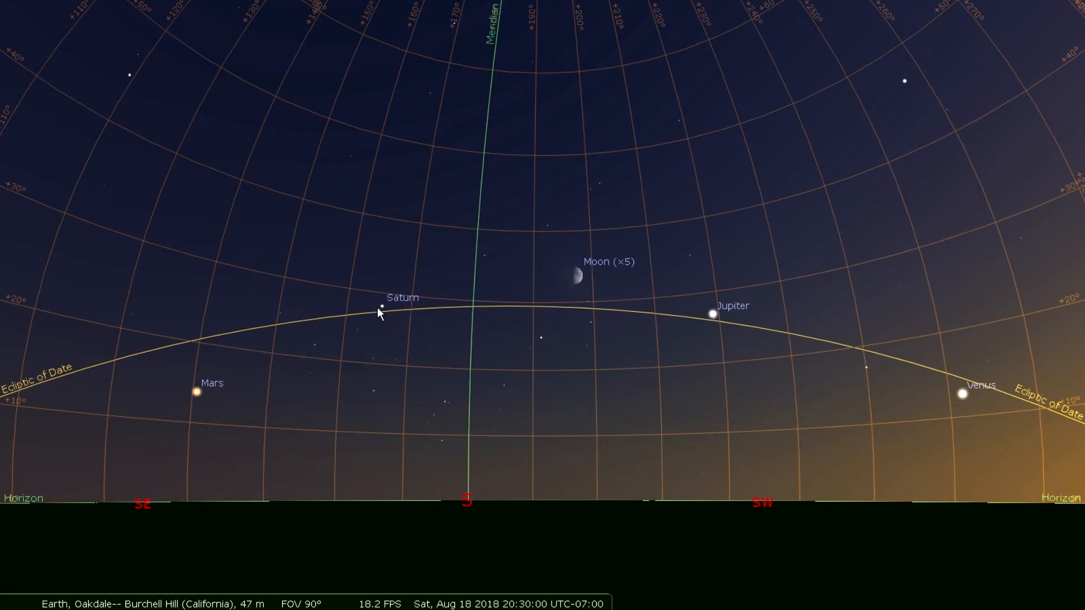
# Show the date and time settings, enable Angle Measure, and measure the separations from Mars to Saturn and from Saturn to the Moon
pyautogui.press('Right')
pyautogui.press('F5')
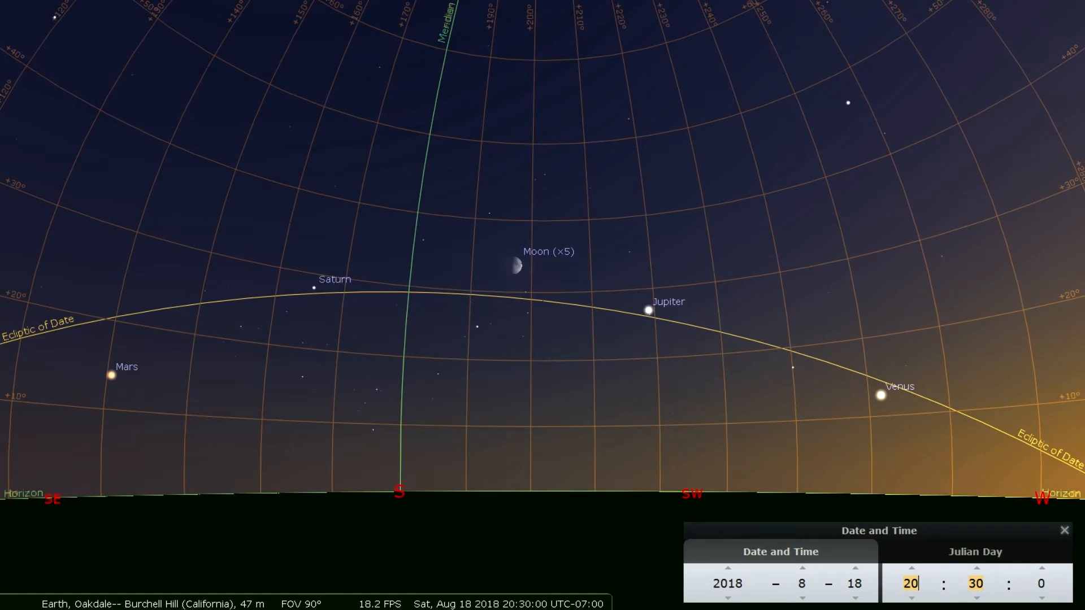
pyautogui.moveTo(373, 598)
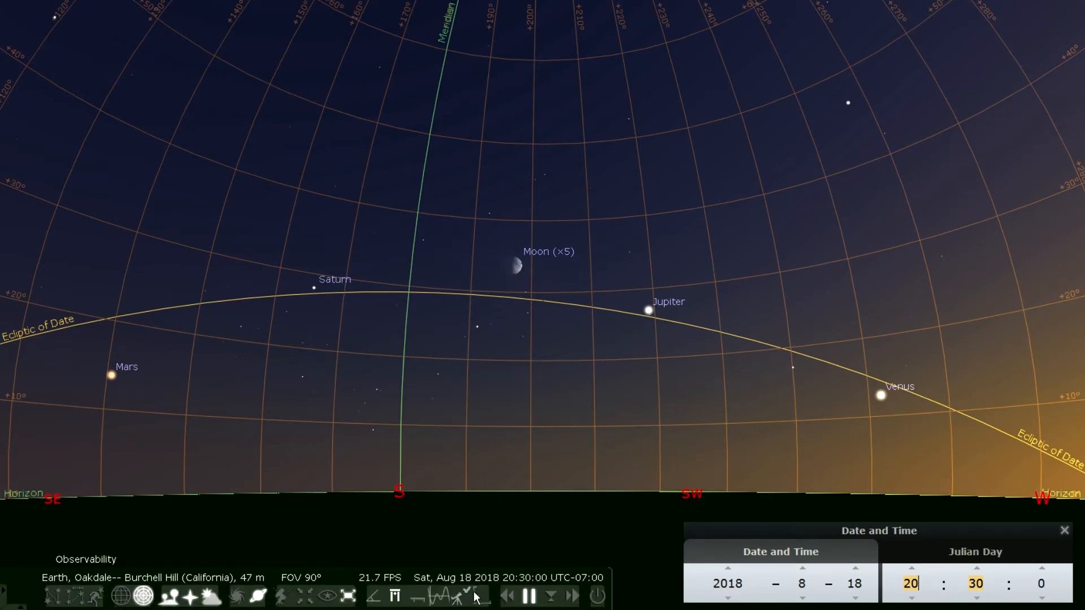
pyautogui.click(374, 597)
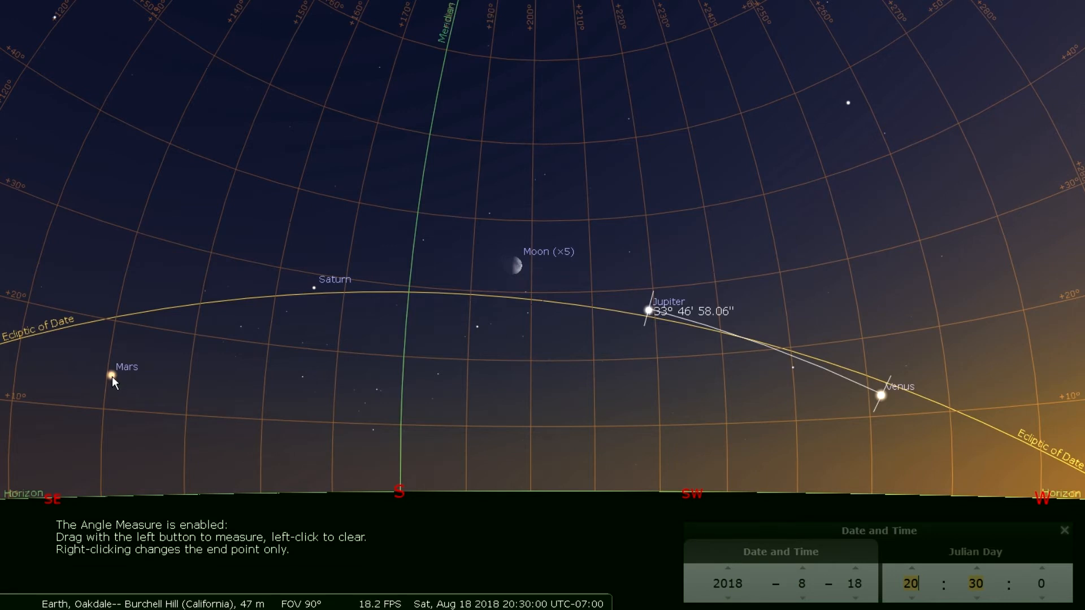
pyautogui.moveTo(112, 377); pyautogui.dragTo(314, 287)
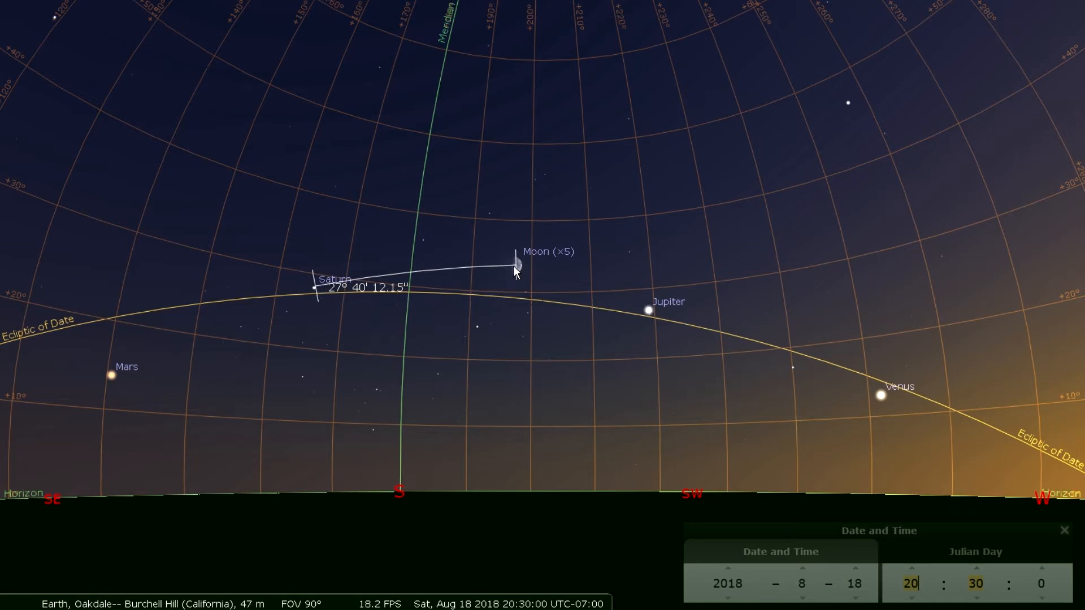
pyautogui.moveTo(516, 265); pyautogui.dragTo(514, 268)
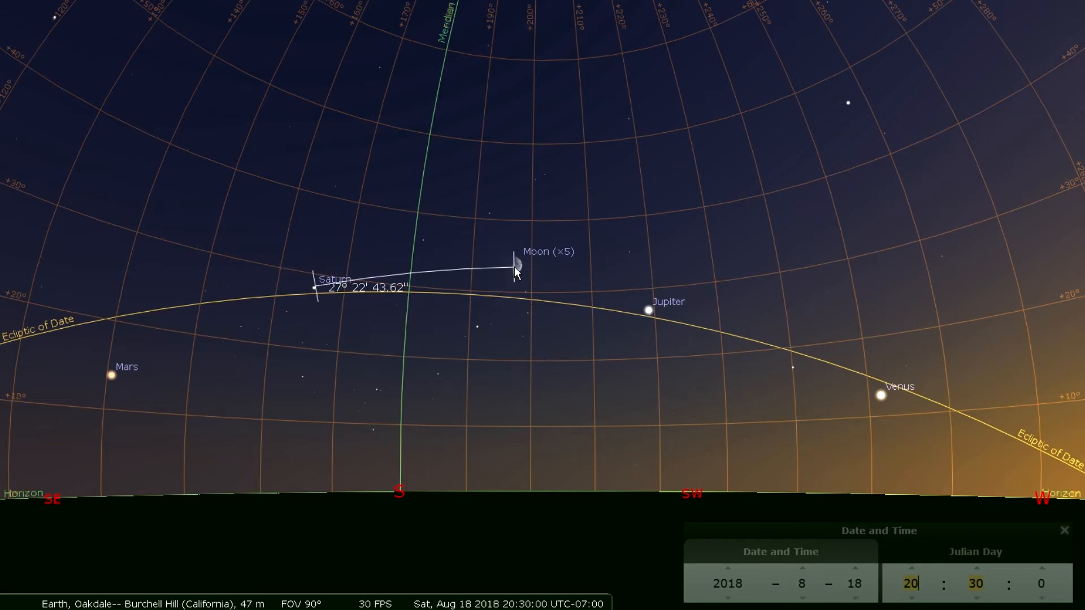
pyautogui.moveTo(515, 267); pyautogui.dragTo(515, 265)
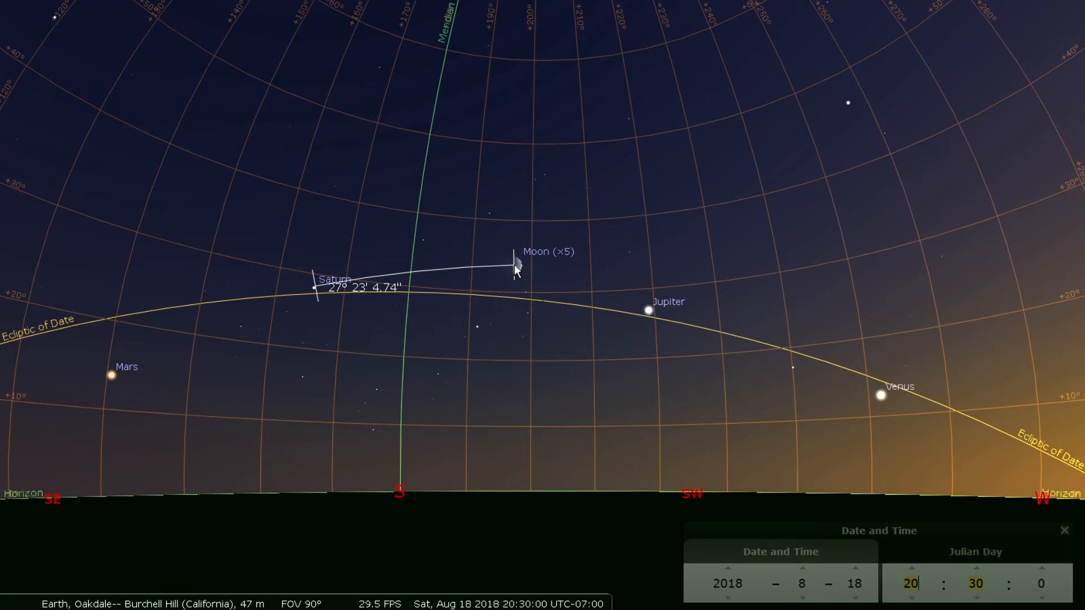
# Measure the angular separations from the Moon to Jupiter, Jupiter to Venus and Mars to Venus, and turn Angle Measure off
pyautogui.moveTo(516, 266); pyautogui.dragTo(651, 311)
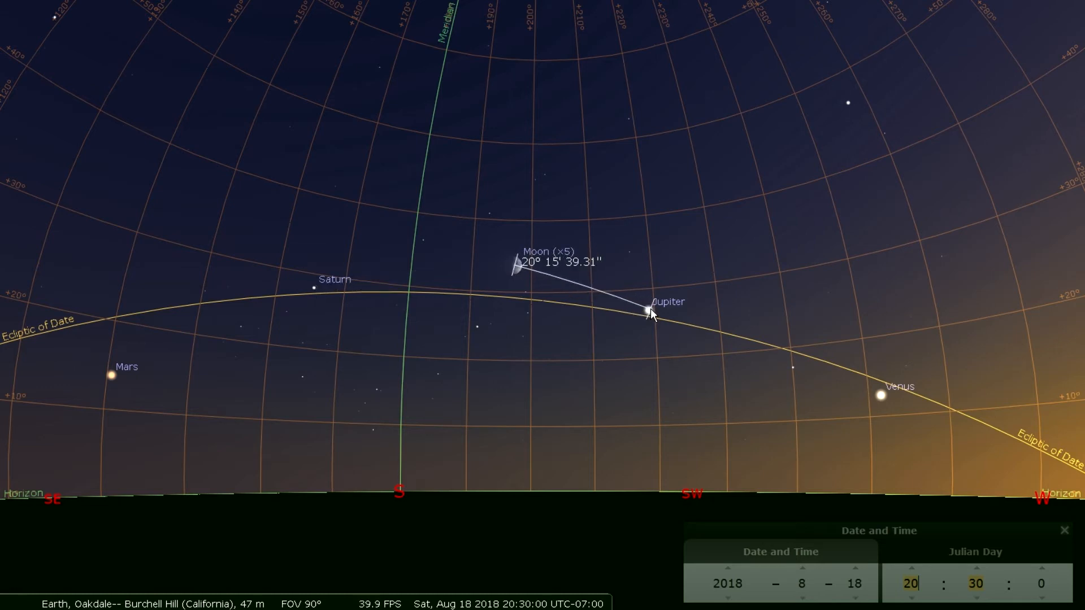
pyautogui.moveTo(651, 312); pyautogui.dragTo(883, 398)
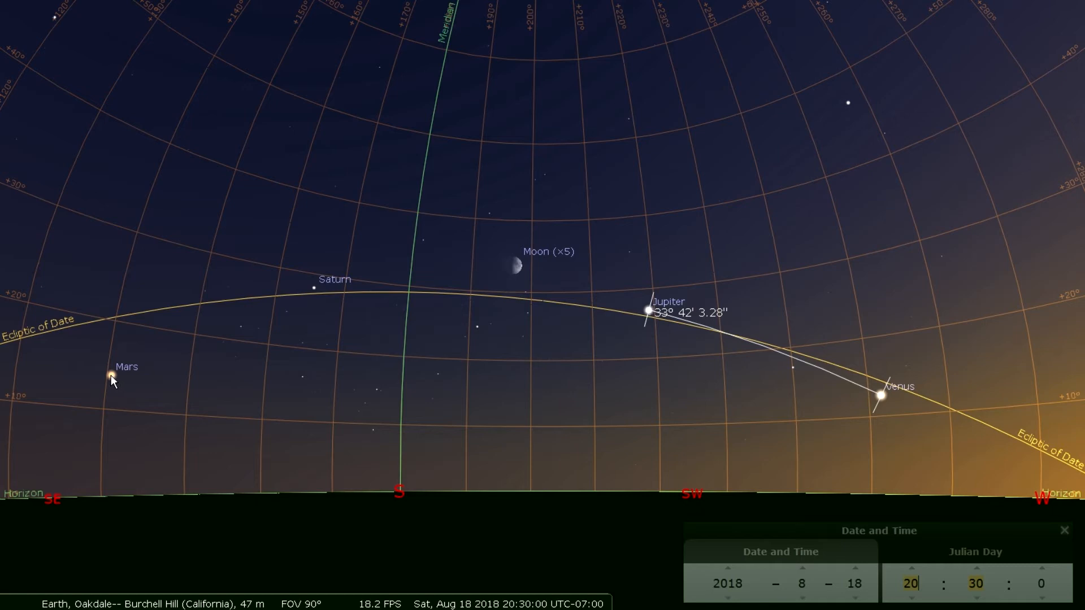
pyautogui.moveTo(110, 375); pyautogui.dragTo(880, 397)
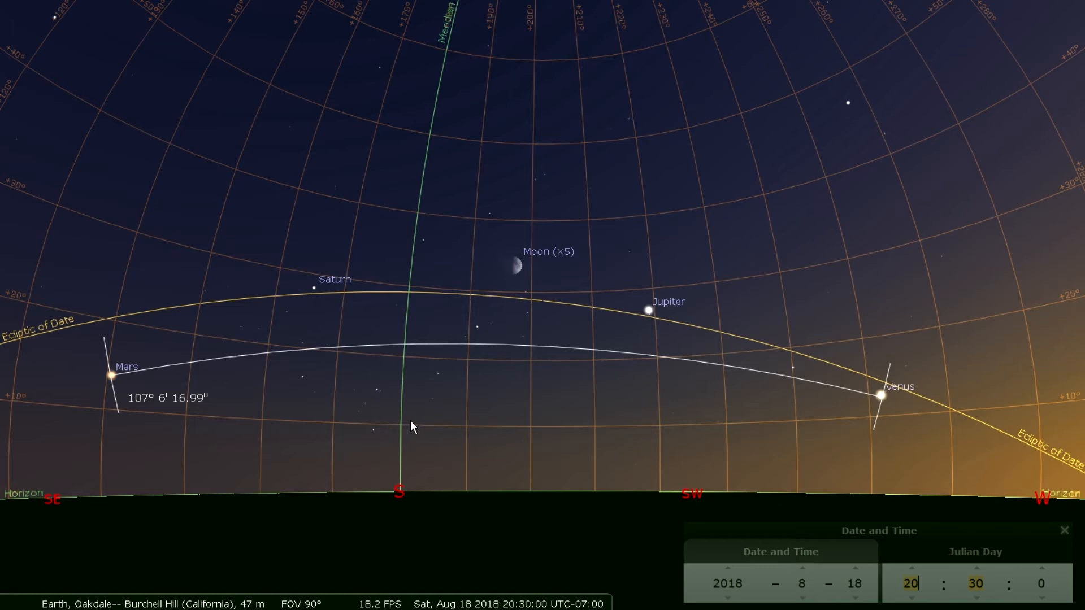
pyautogui.hotkey('ctrl', 'a')
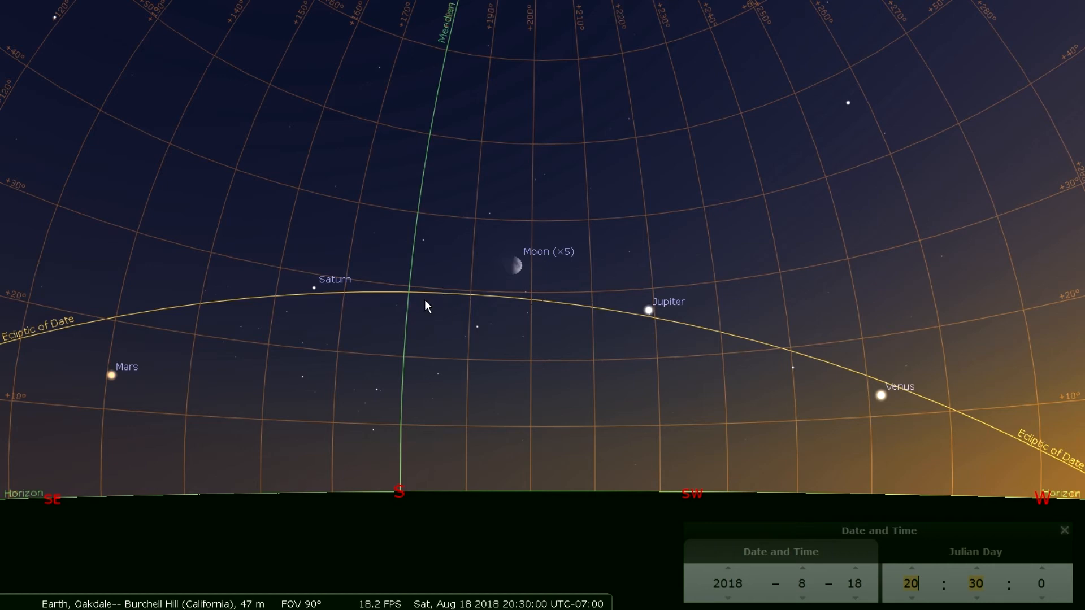
# Show the colure lines temporarily and check Mars's coordinates with them displayed
pyautogui.press('u')
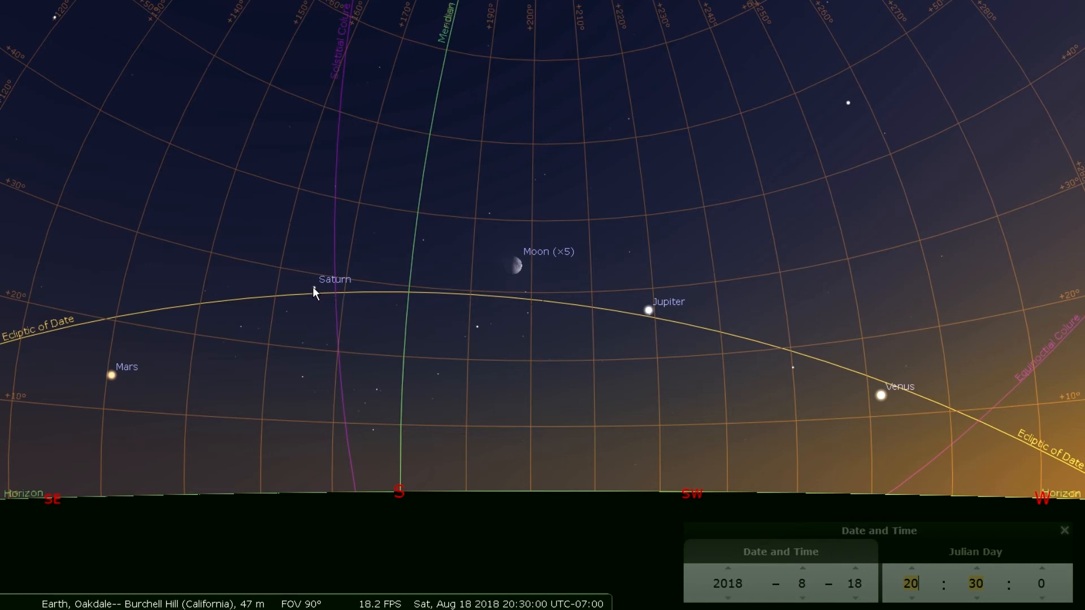
pyautogui.click(111, 376)
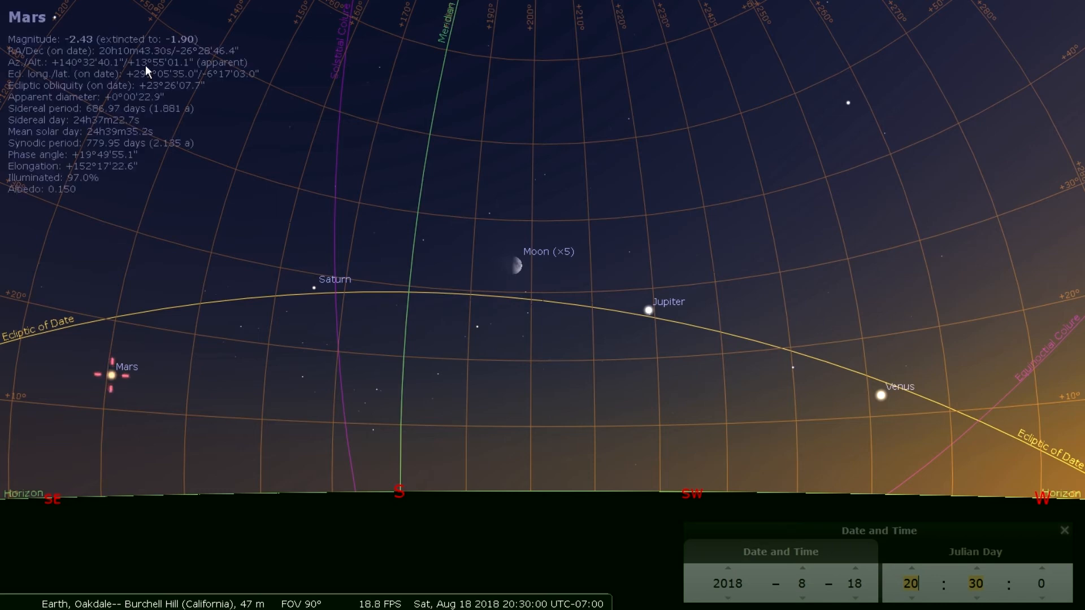
pyautogui.rightClick(214, 340)
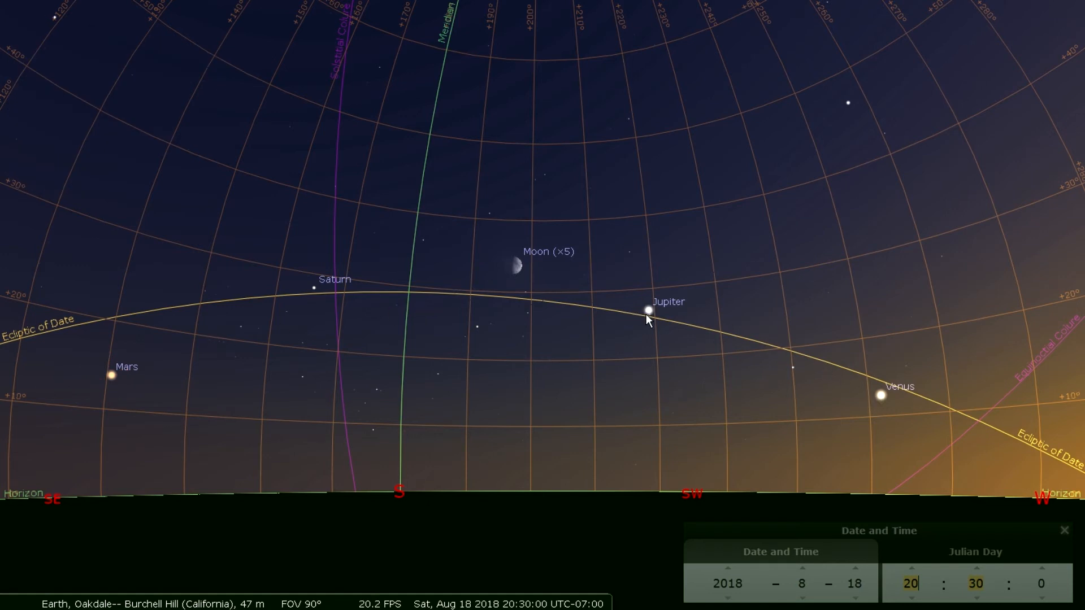
pyautogui.press('u')
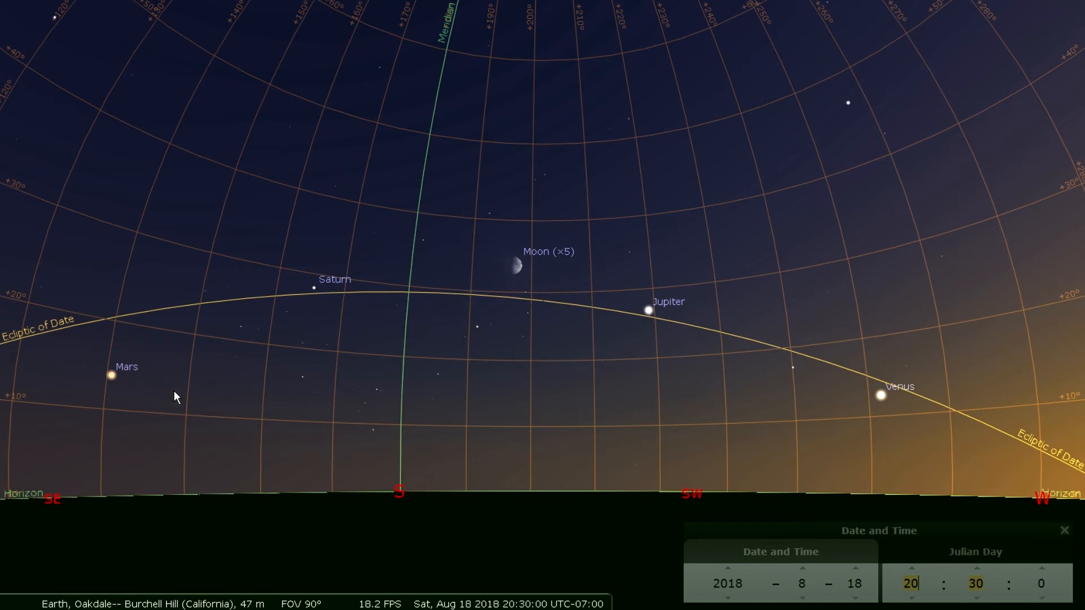
# Compare the object data of Mars, Venus, Saturn and Jupiter, including their magnitudes, returning to Mars and Venus
pyautogui.click(112, 376)
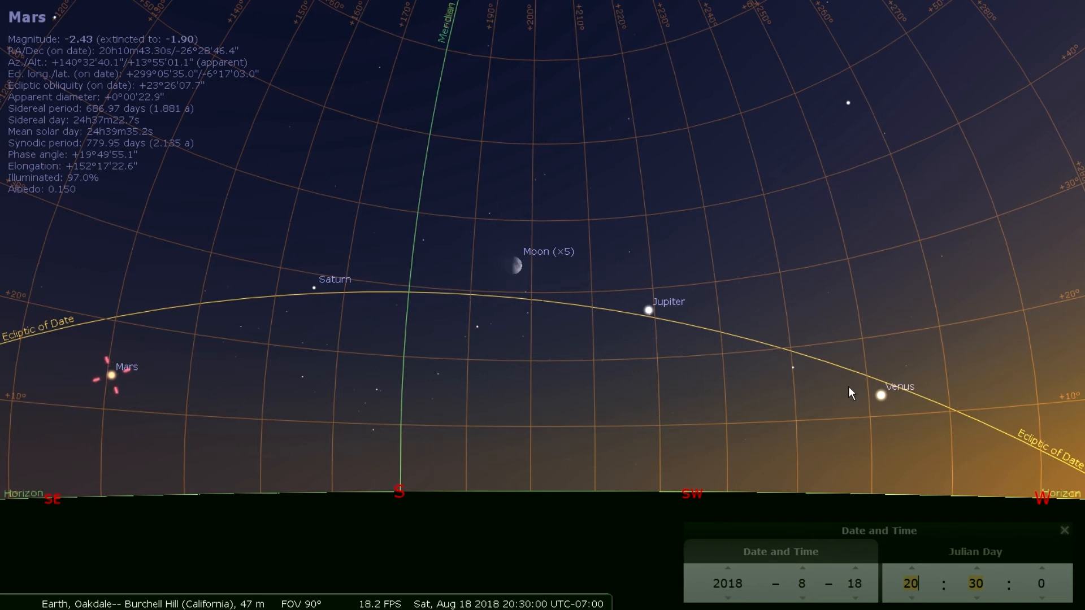
pyautogui.click(882, 397)
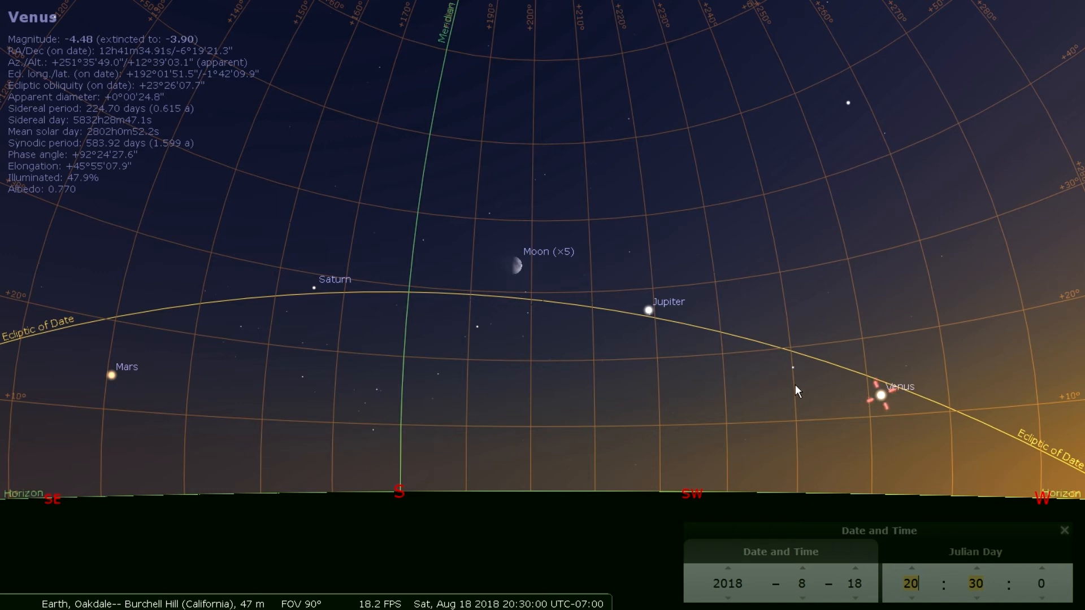
pyautogui.click(112, 377)
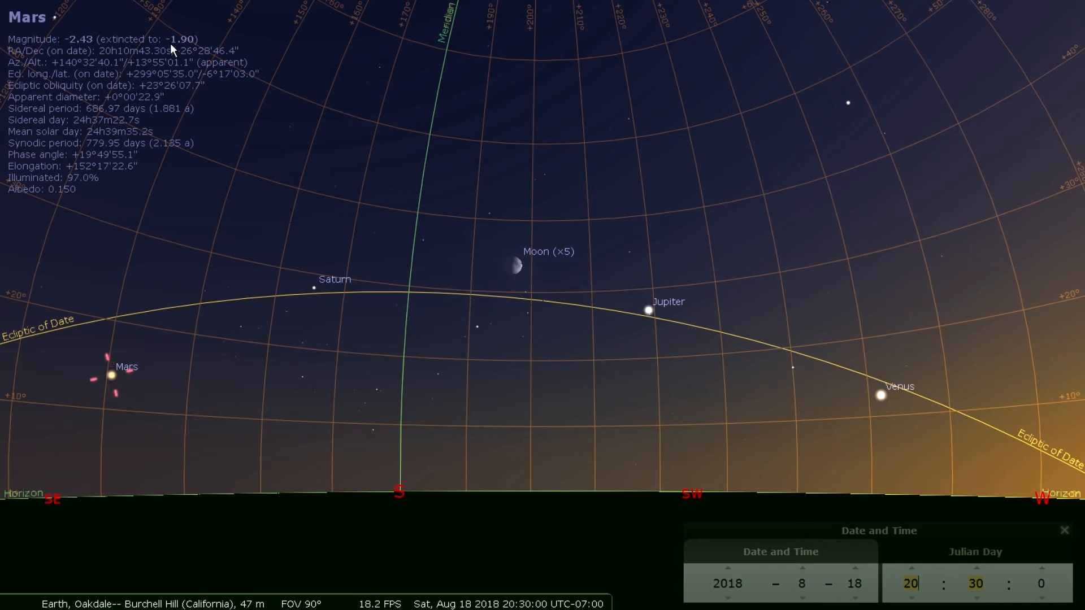
pyautogui.click(315, 296)
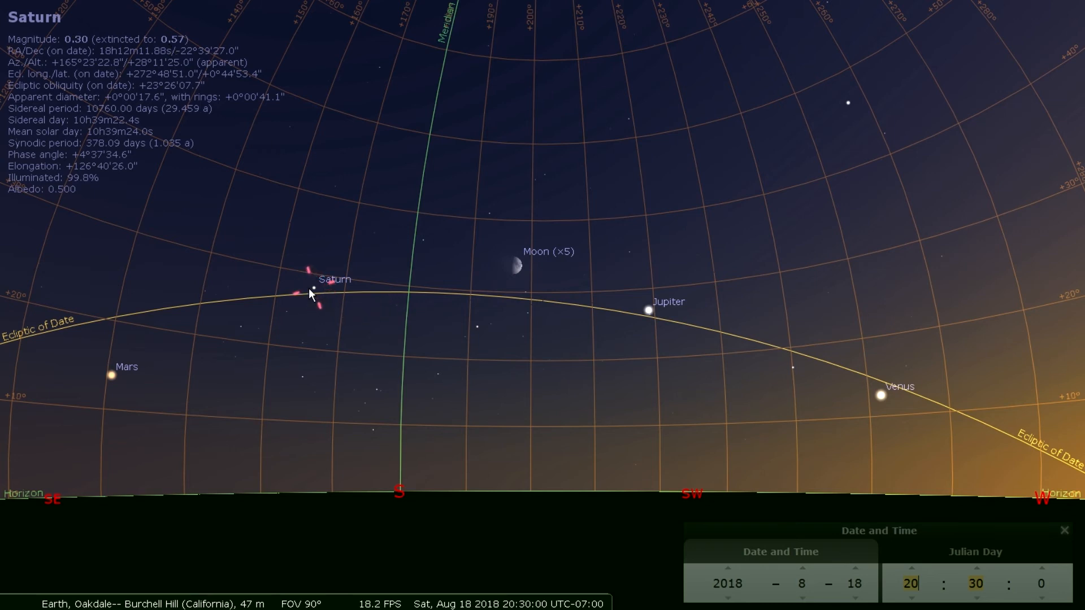
pyautogui.click(656, 315)
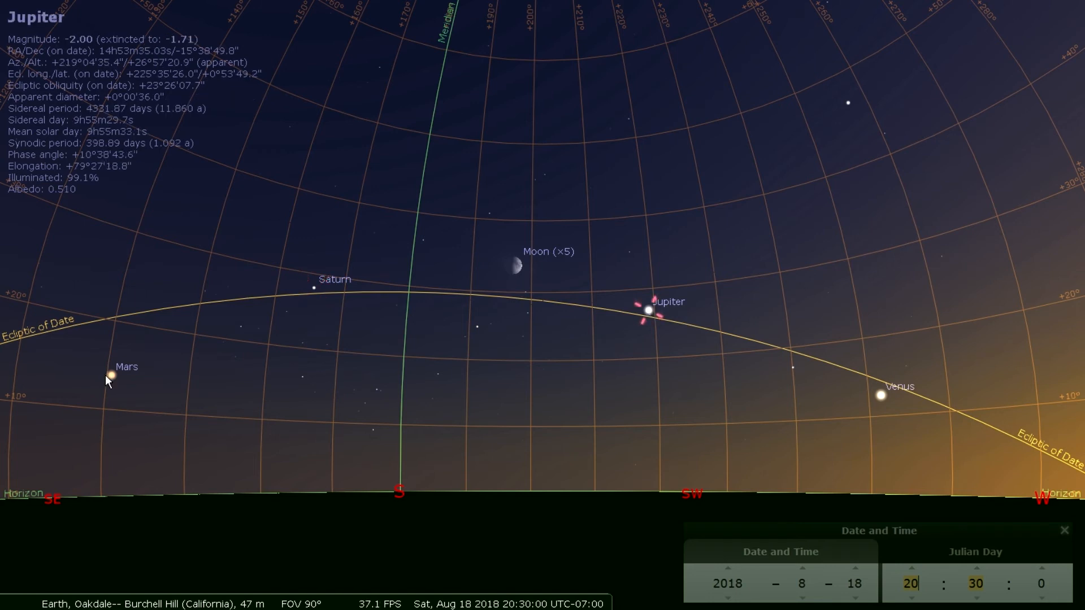
pyautogui.click(111, 376)
pyautogui.click(880, 395)
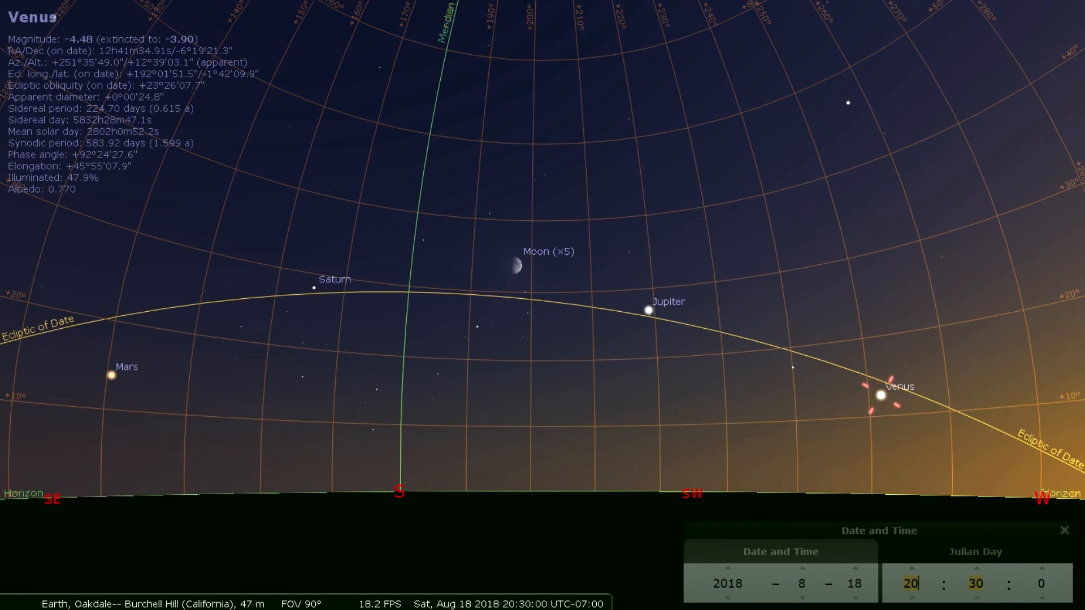
# Advance the time on August 18, 2018 to 20:45:00 and clear the selection of Venus
pyautogui.moveTo(105, 603)
pyautogui.moveTo(608, 523); pyautogui.dragTo(215, 514)
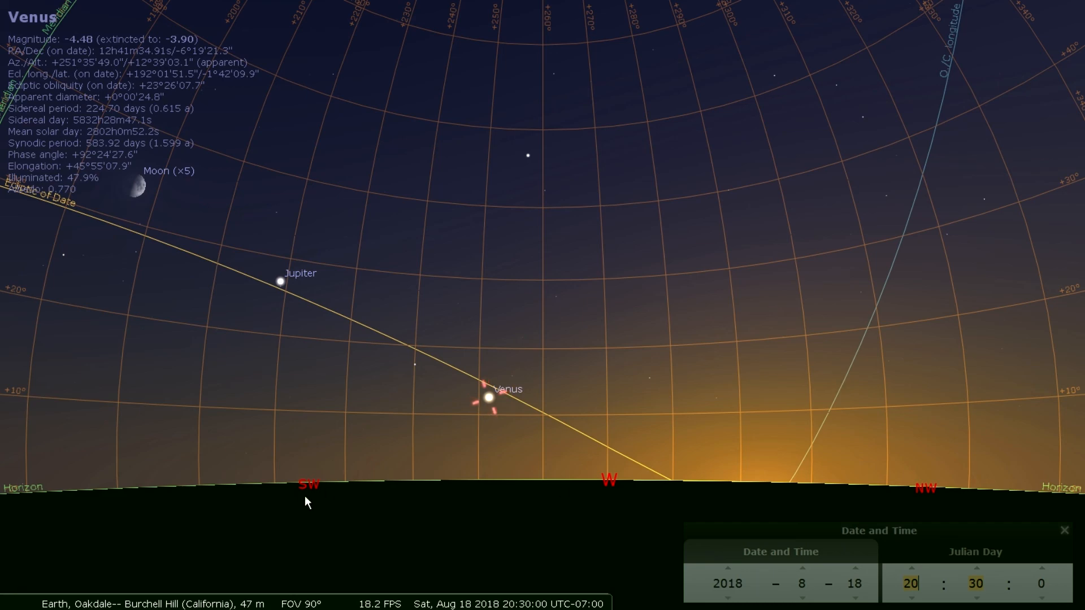
pyautogui.moveTo(259, 501); pyautogui.dragTo(645, 509)
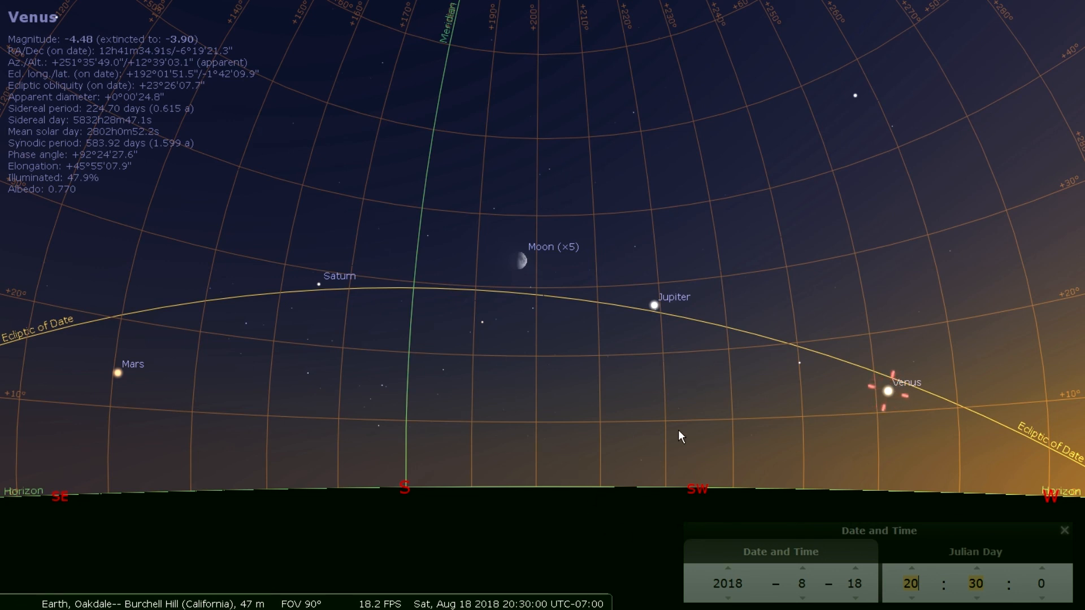
pyautogui.moveTo(681, 439); pyautogui.dragTo(516, 429)
pyautogui.moveTo(376, 520); pyautogui.dragTo(579, 504)
pyautogui.scroll(14, 976, 583)
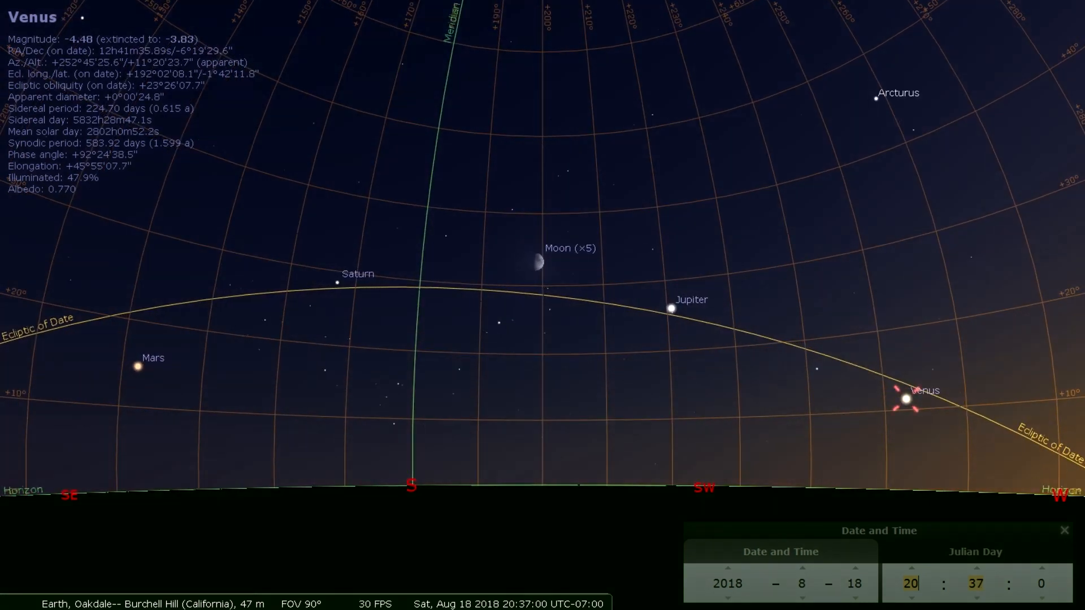
pyautogui.scroll(1, 977, 583)
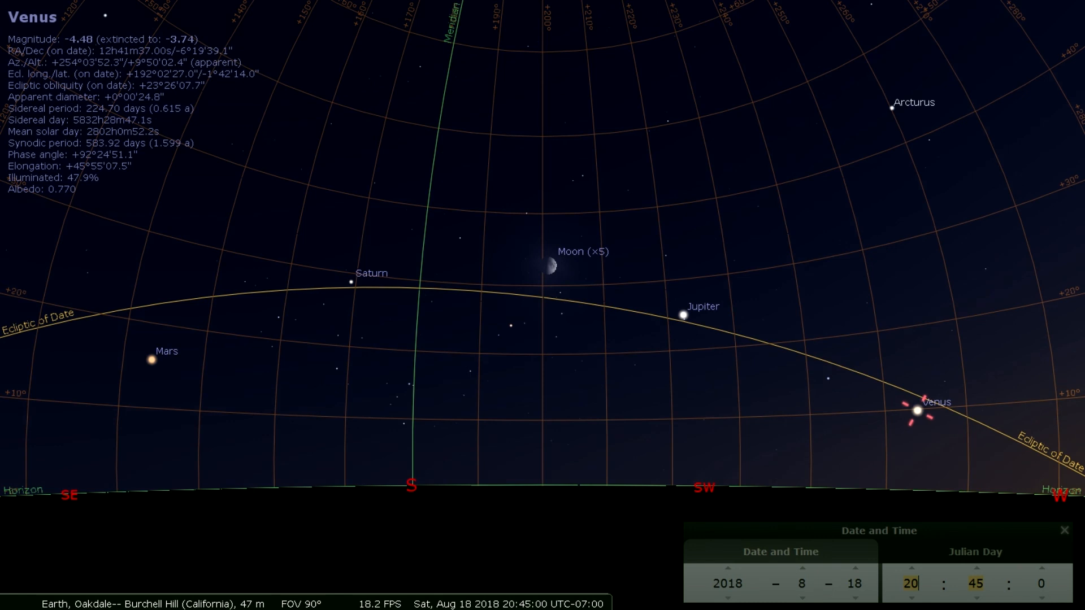
pyautogui.moveTo(599, 497); pyautogui.dragTo(564, 500)
pyautogui.rightClick(562, 494)
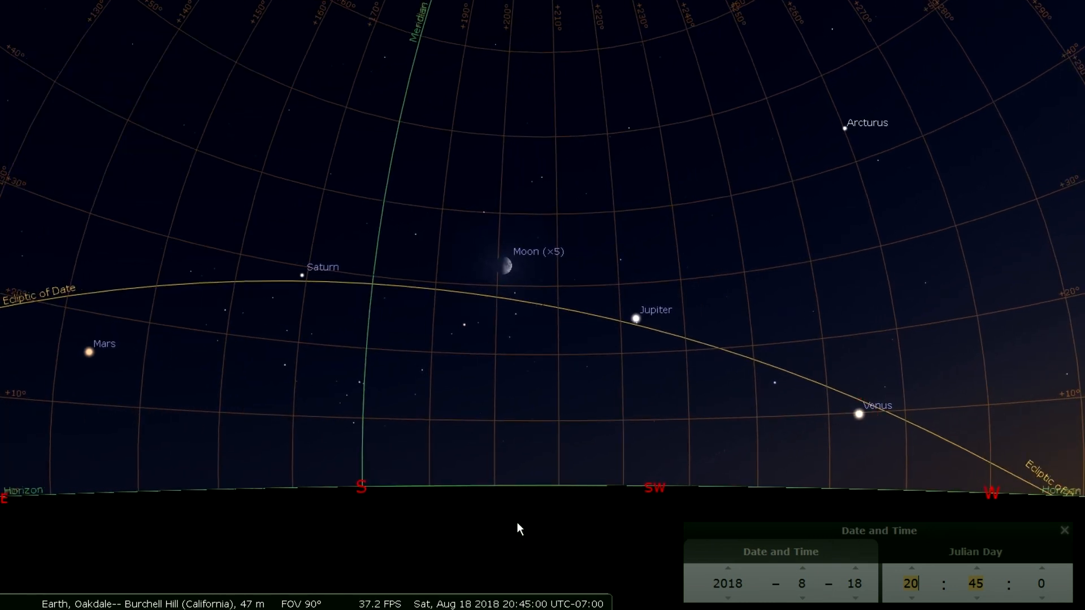
# Advance the time to 21:00:00, check Venus's altitude in its object data, and clear the selection
pyautogui.scroll(6, 976, 584)
pyautogui.scroll(10, 976, 584)
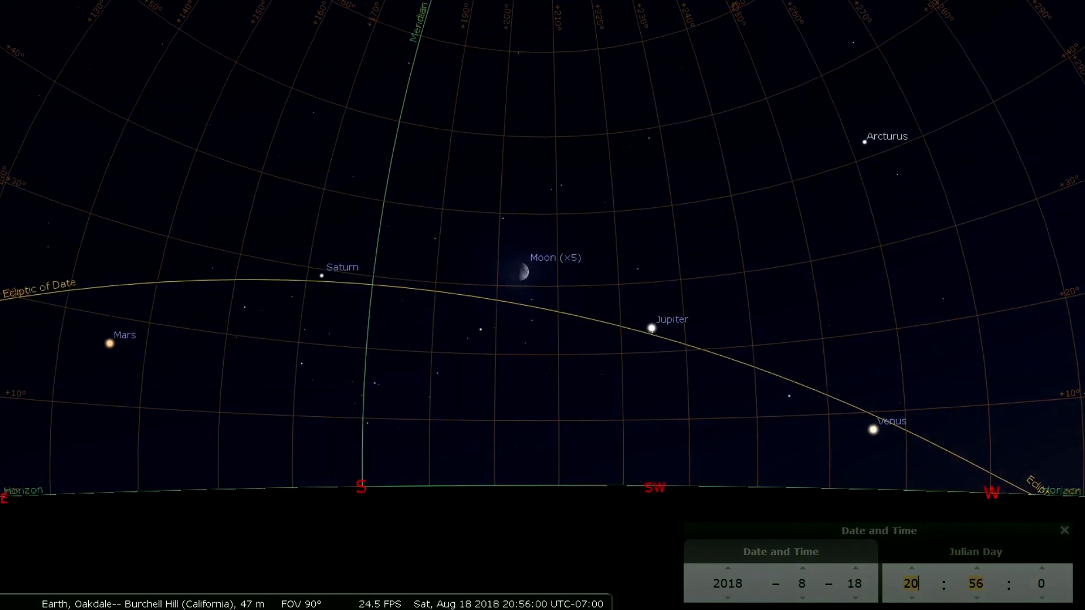
pyautogui.scroll(-1, 976, 583)
pyautogui.click(880, 434)
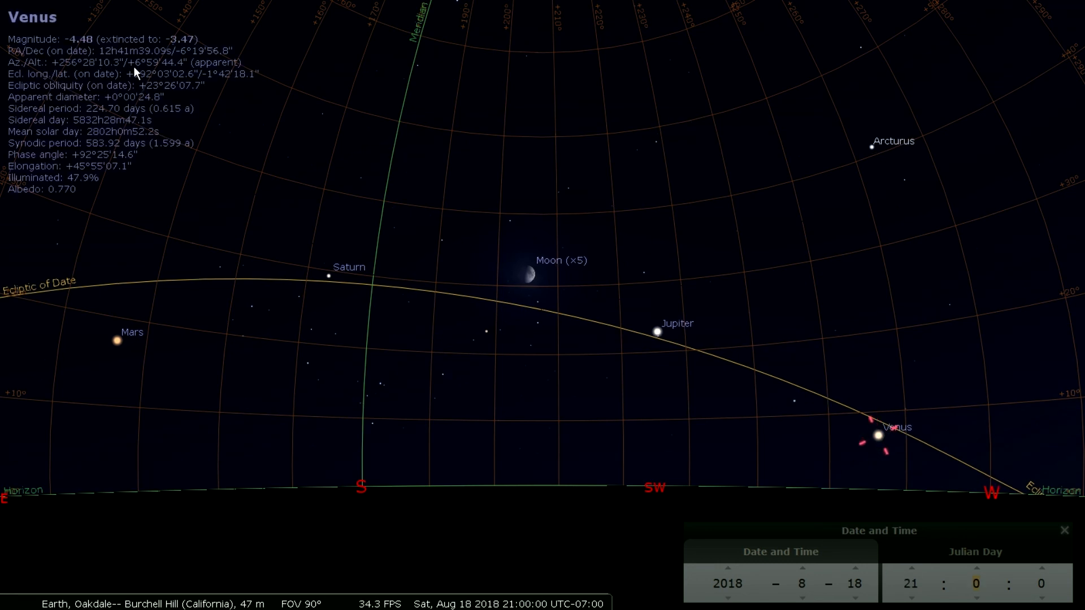
pyautogui.rightClick(479, 509)
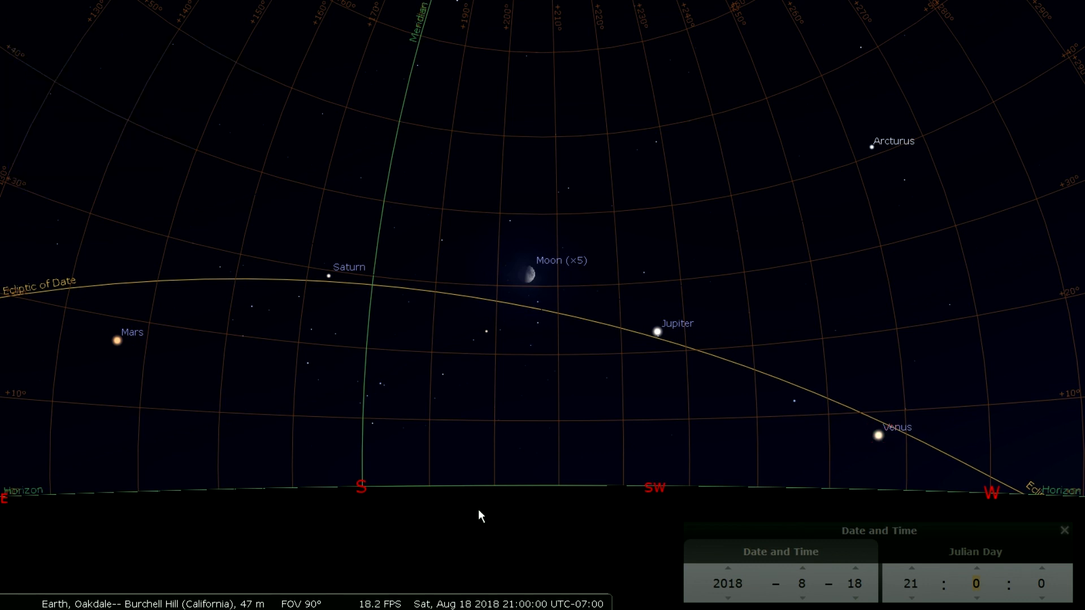
pyautogui.scroll(-3, 479, 510)
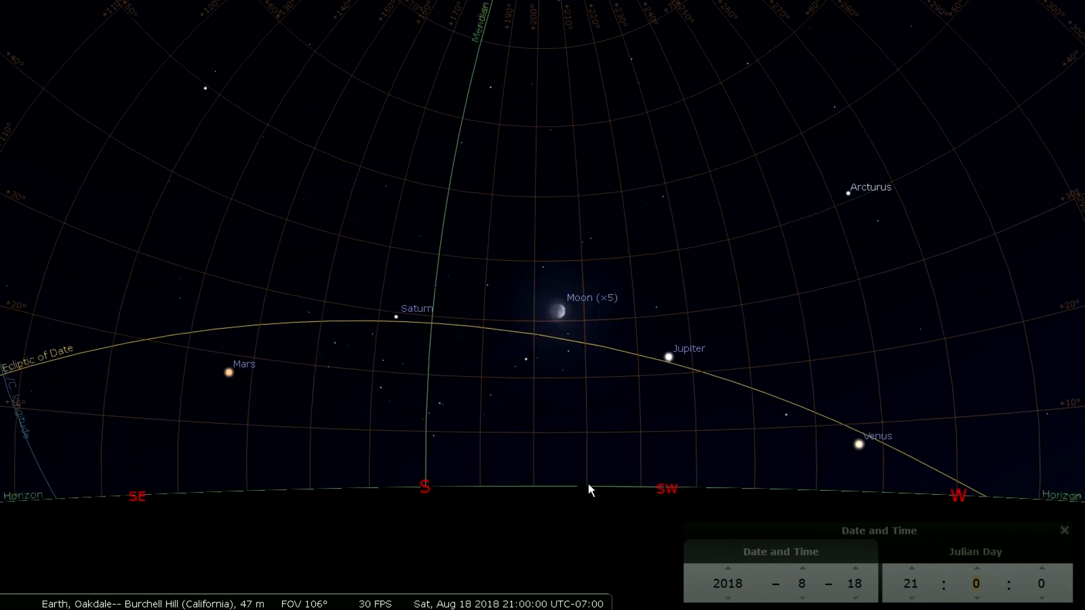